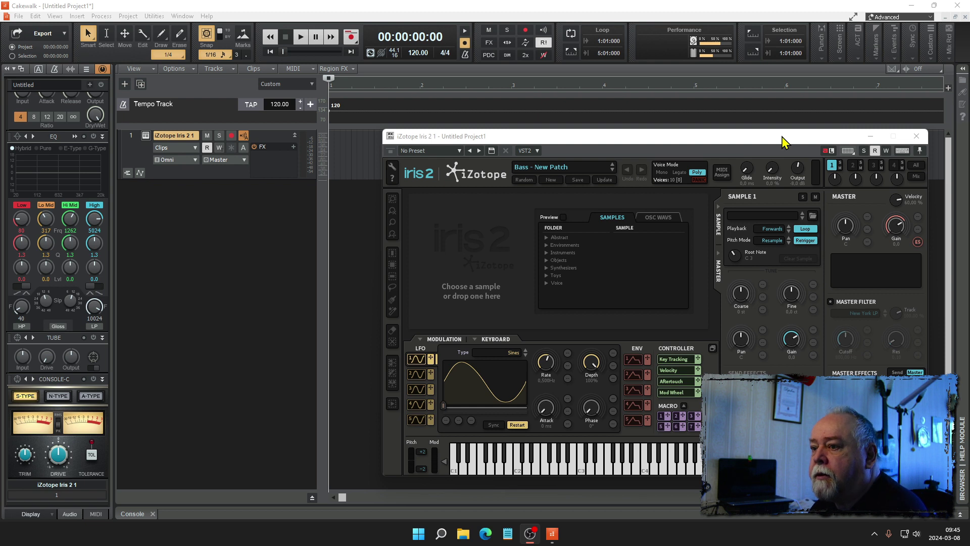
# Load forsande_vatten_bruket.WAV from the video\Zoom folder on the Media (E:) drive as Sample 1 in Iris 2.
pyautogui.moveTo(783, 141); pyautogui.dragTo(776, 140)
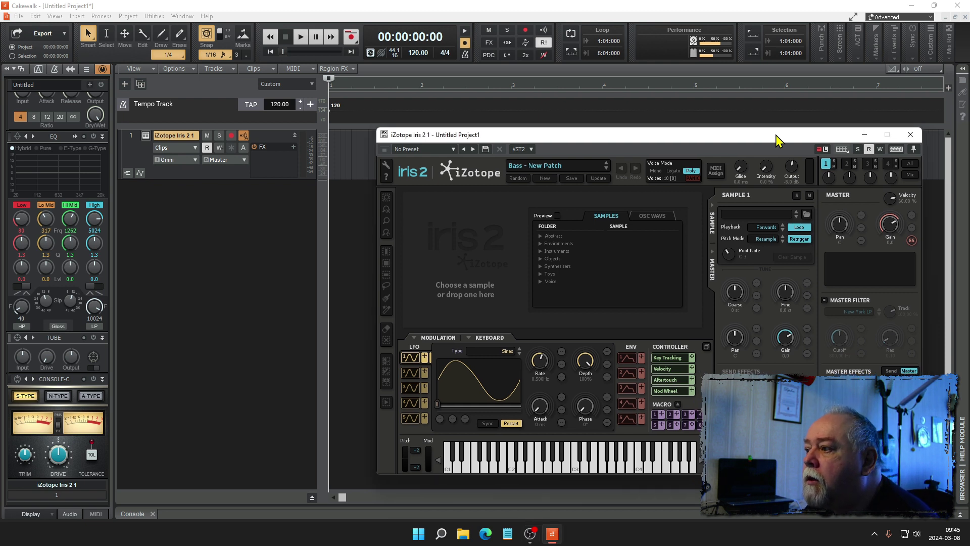
pyautogui.click(807, 215)
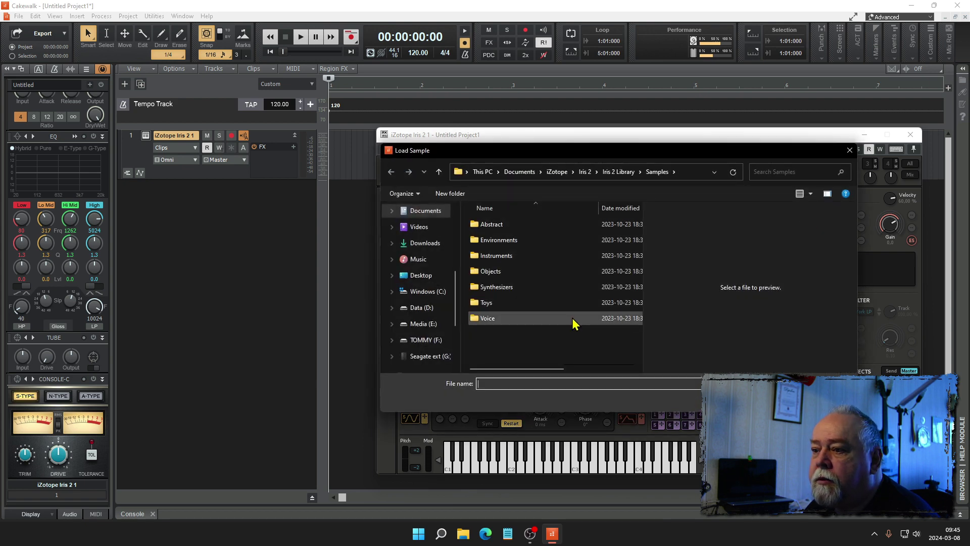
pyautogui.click(423, 325)
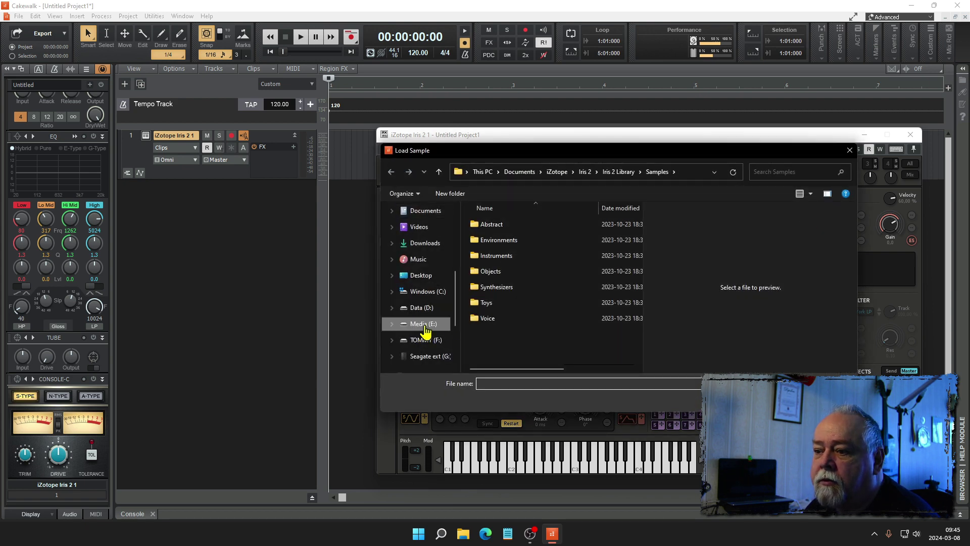
pyautogui.scroll(-10, 583, 311)
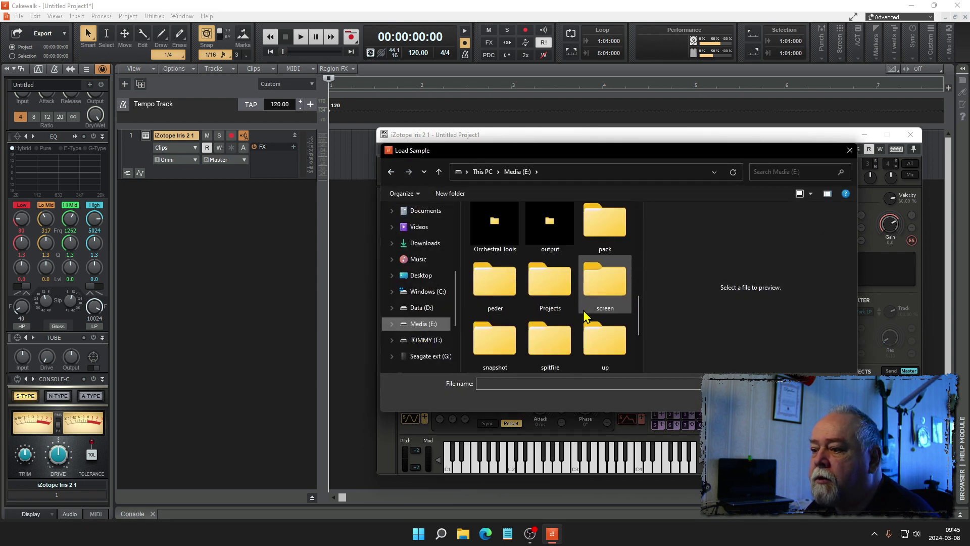
pyautogui.doubleClick(495, 286)
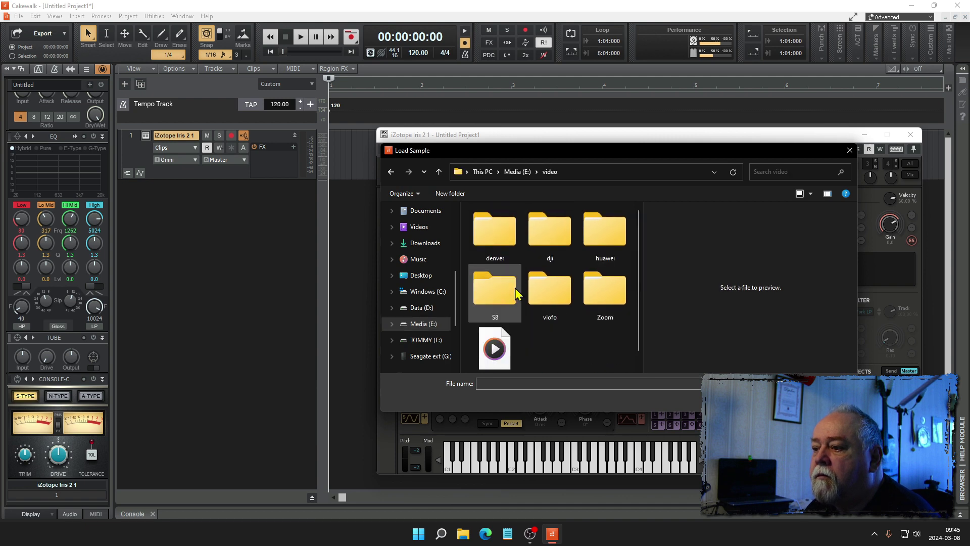
pyautogui.doubleClick(604, 296)
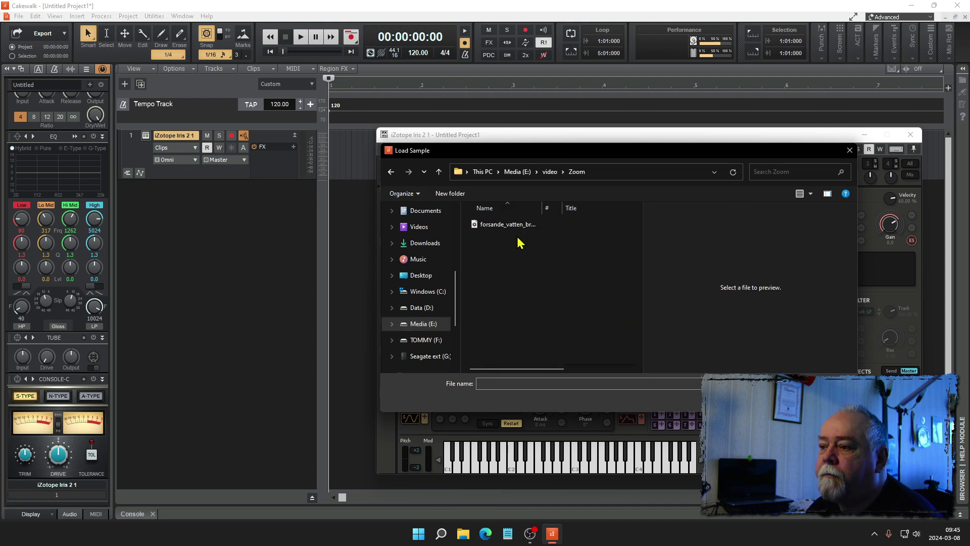
pyautogui.doubleClick(503, 225)
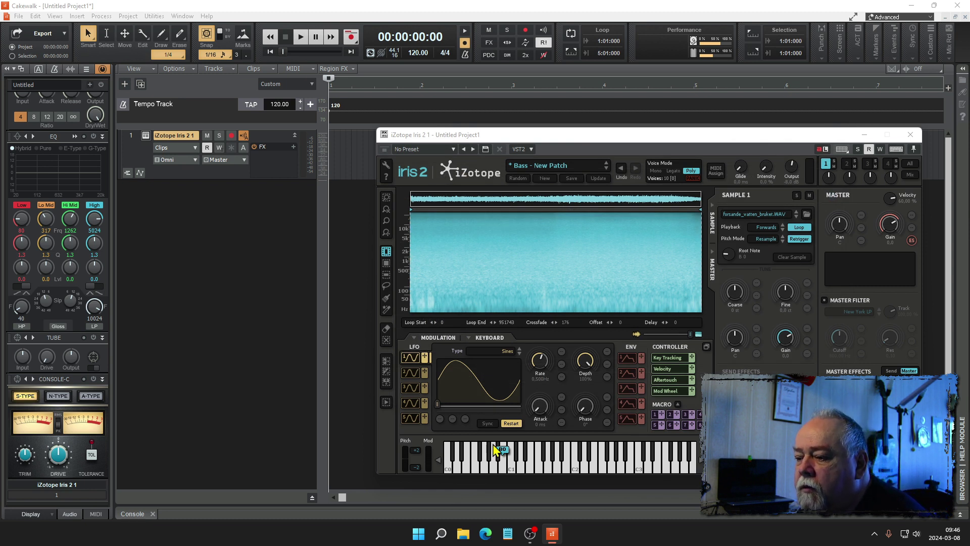
# Set the root note of Sample 1 to C4 on the Iris 2 keyboard.
pyautogui.moveTo(502, 449)
pyautogui.mouseDown()
pyautogui.moveTo(700, 451)
pyautogui.moveTo(671, 451)
pyautogui.mouseUp()
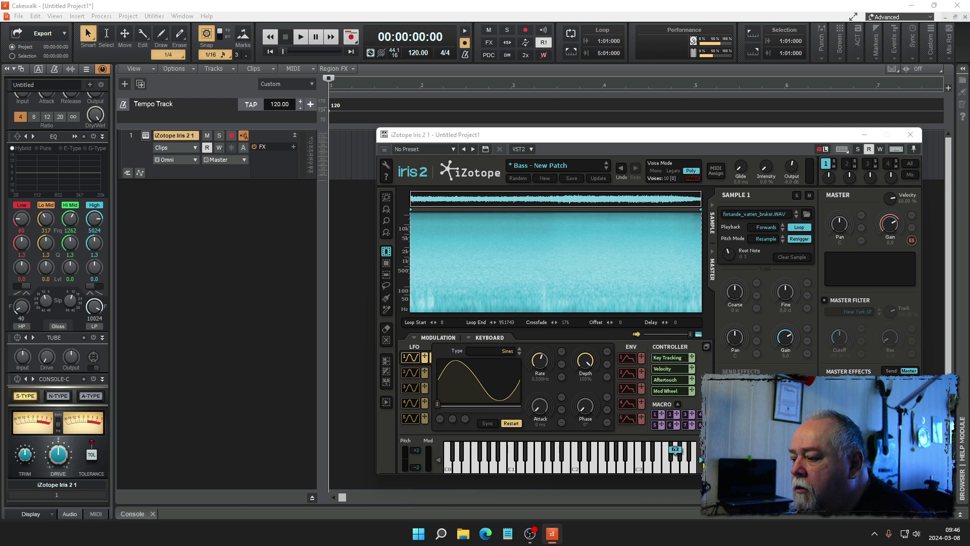
pyautogui.click(702, 460)
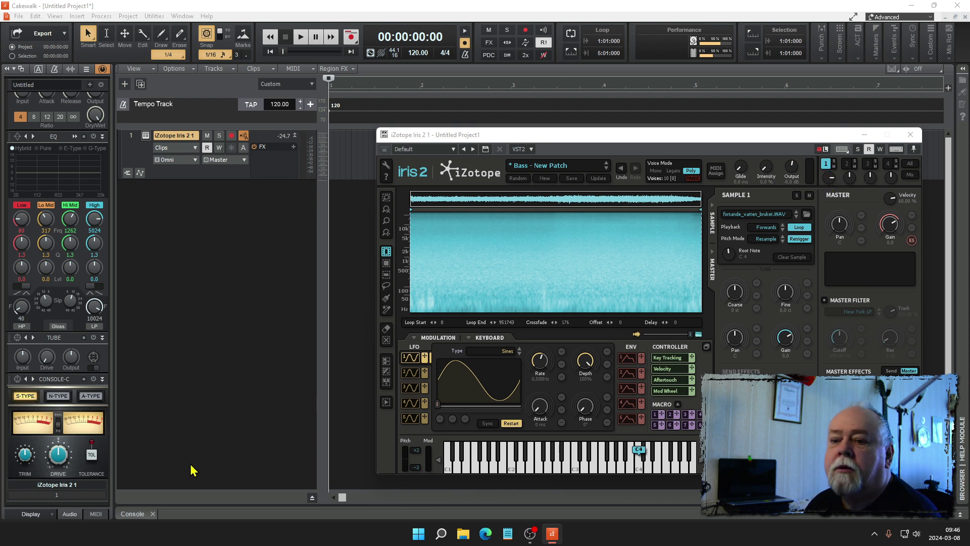
# Show the Console view below the tracks and move the Iris 2 window up to uncover it.
pyautogui.click(152, 514)
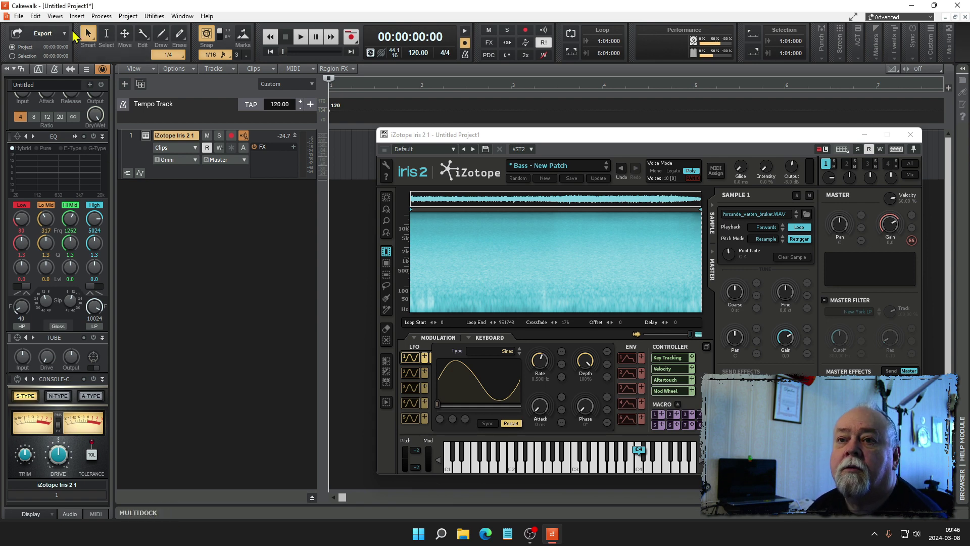
pyautogui.click(55, 16)
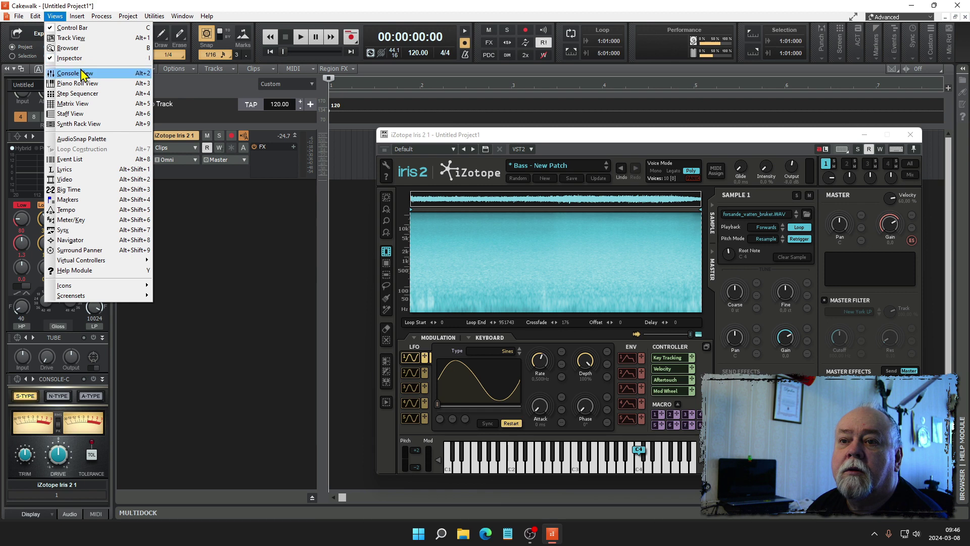
pyautogui.click(71, 73)
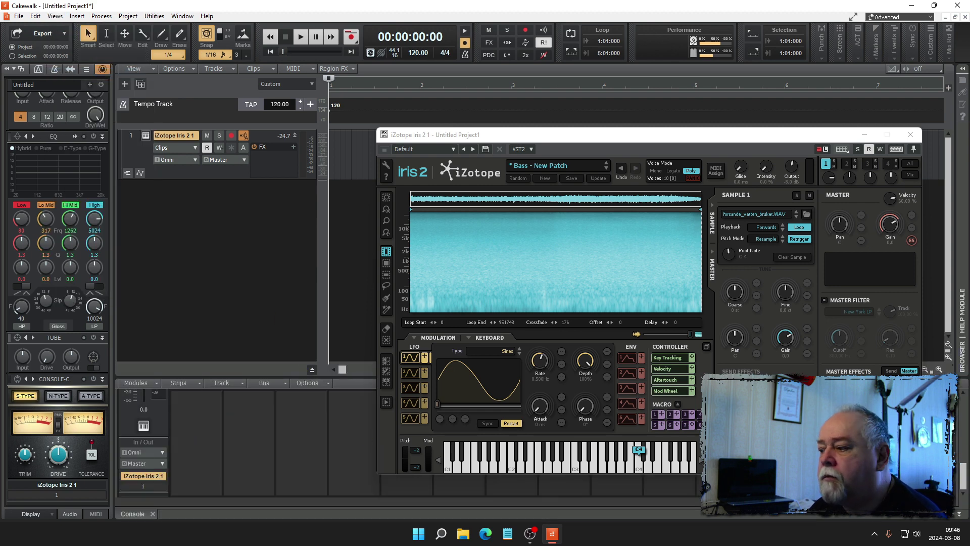
pyautogui.moveTo(708, 135); pyautogui.dragTo(707, 26)
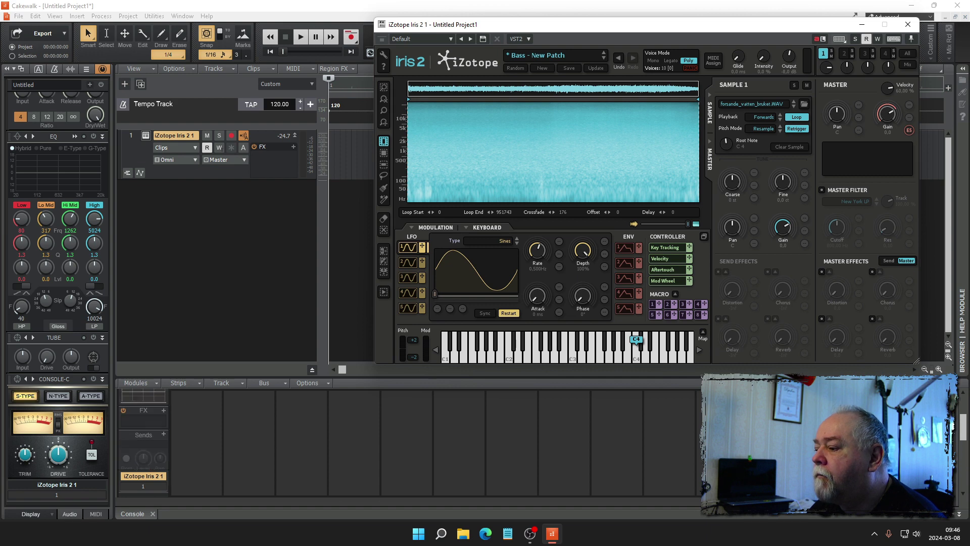
# Insert ReaStream (ReaPlugs Edition) on the Master bus, set it to send audio/MIDI to local broadcast, and close its window.
pyautogui.rightClick(680, 439)
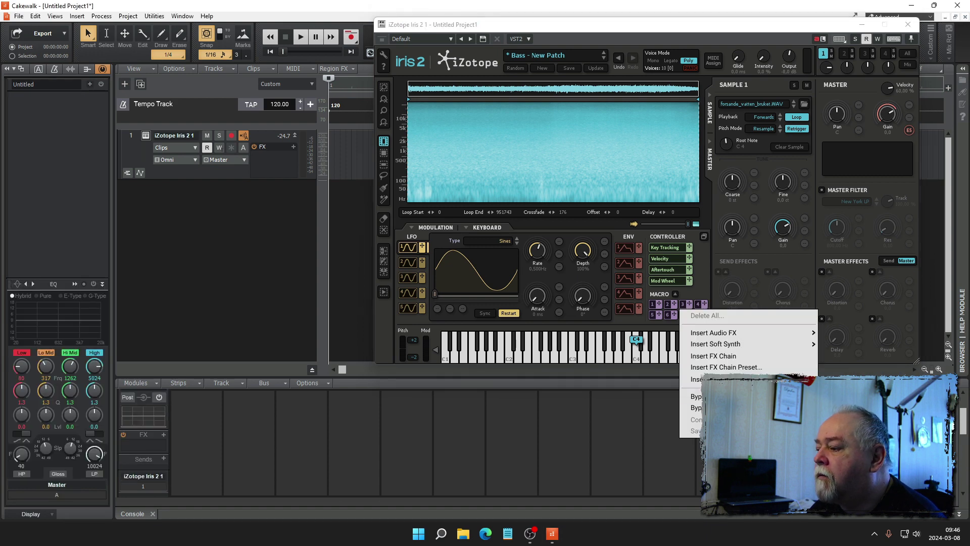
pyautogui.moveTo(766, 334)
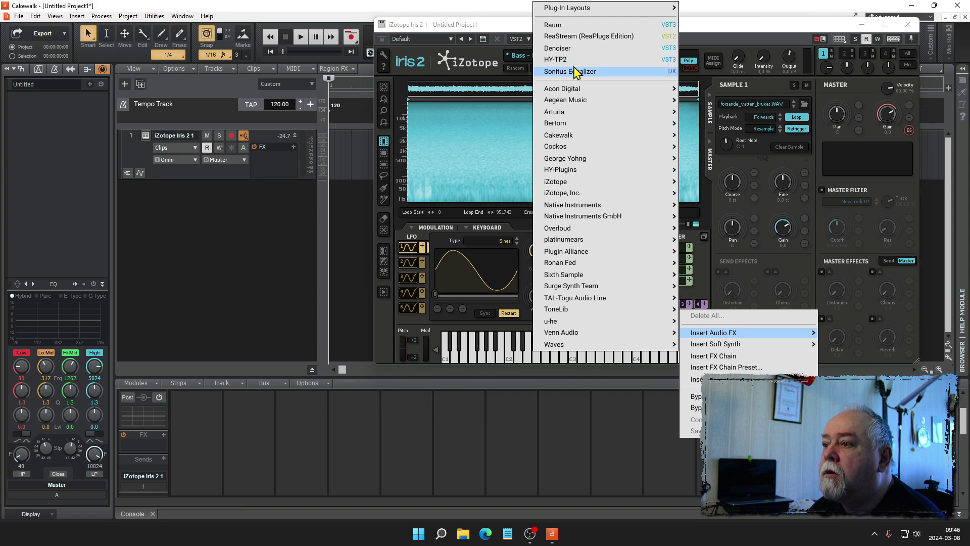
pyautogui.click(587, 37)
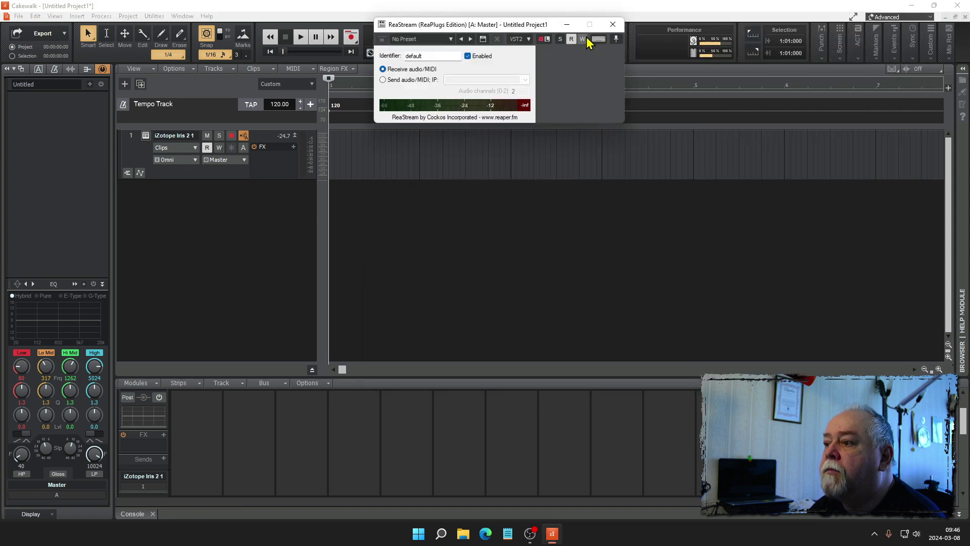
pyautogui.click(401, 79)
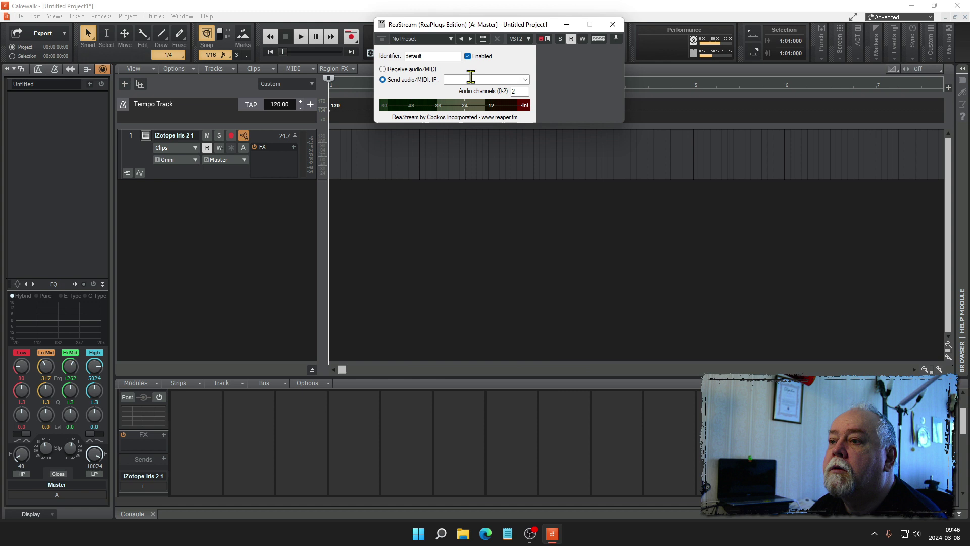
pyautogui.click(526, 80)
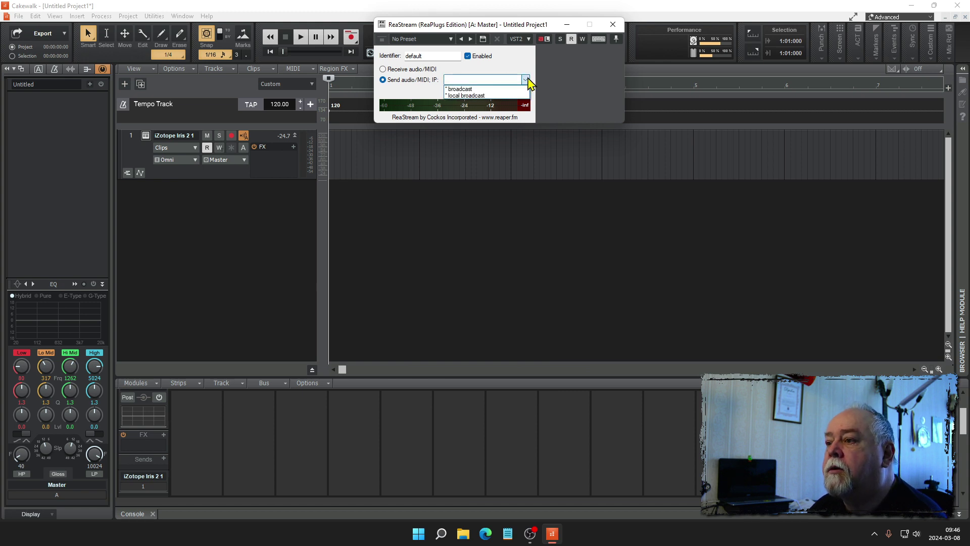
pyautogui.click(489, 95)
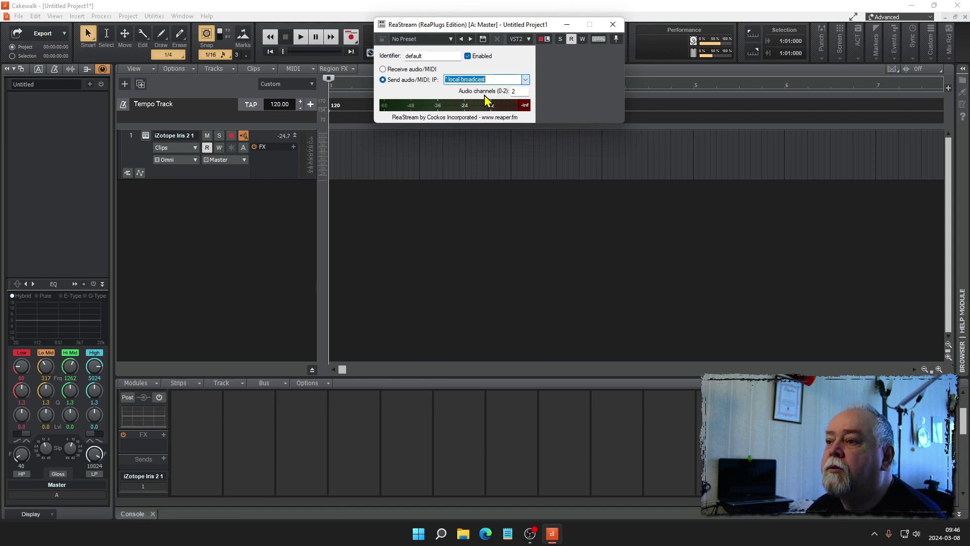
pyautogui.click(613, 25)
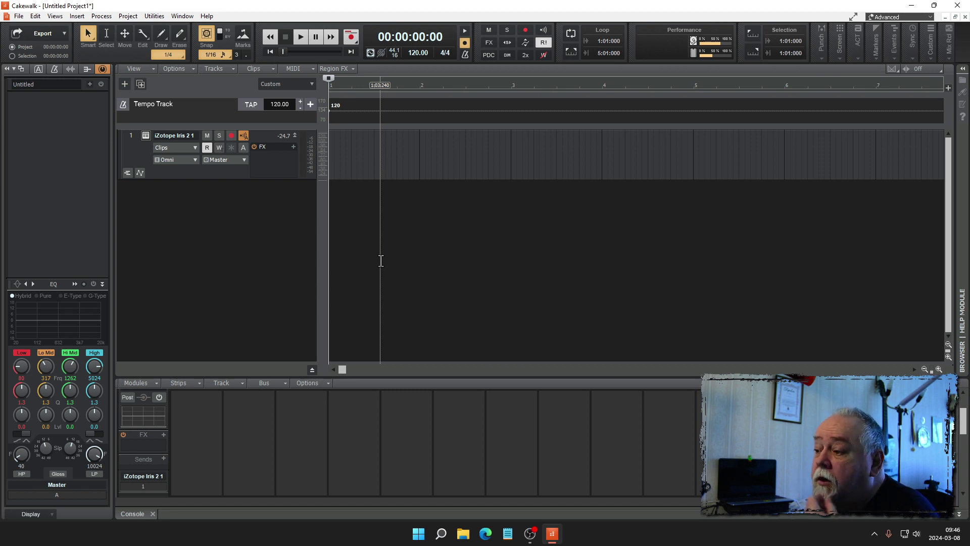
# Reopen Iris 2, brush a cluster of small spots around 2 kHz in the spectrogram, and set Pitch Mode to Radius RT.
pyautogui.click(147, 140)
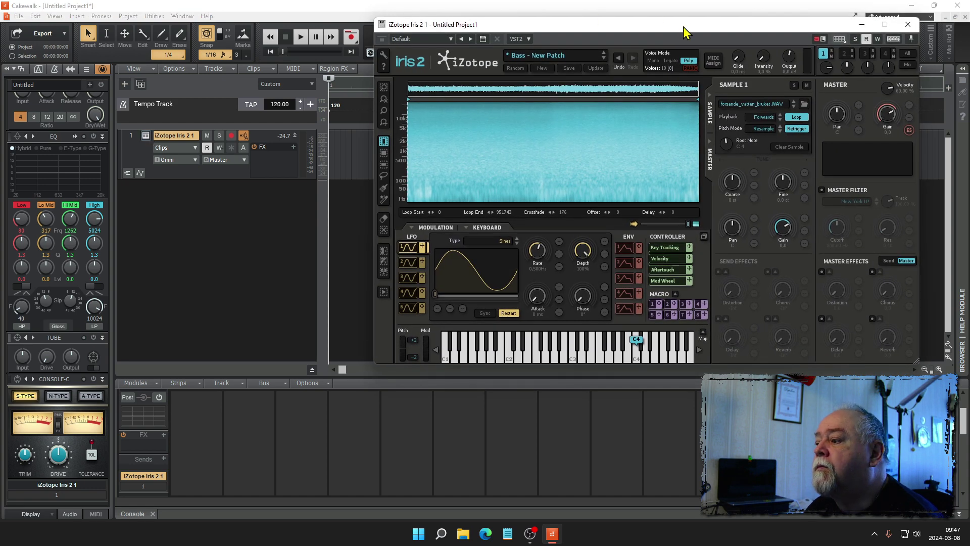
pyautogui.moveTo(705, 20); pyautogui.dragTo(700, 60)
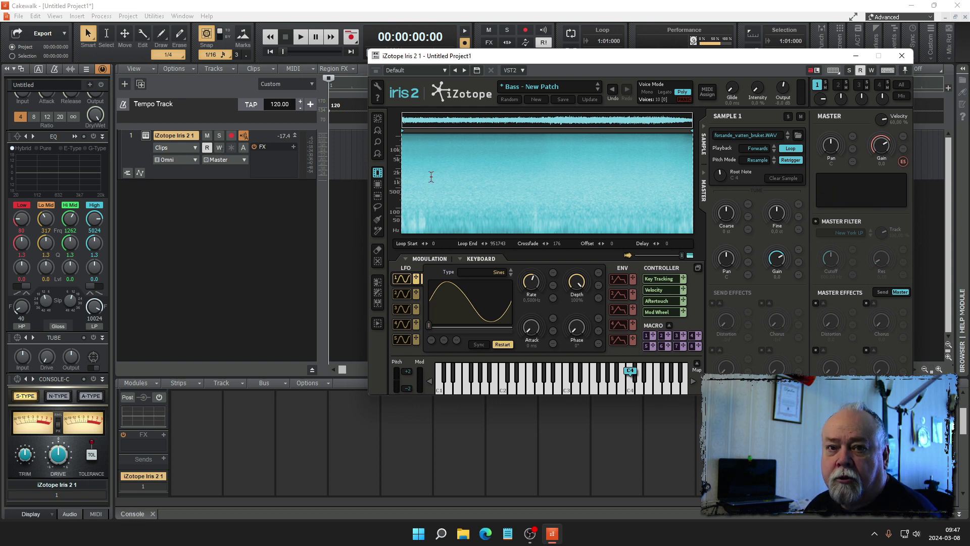
pyautogui.click(379, 221)
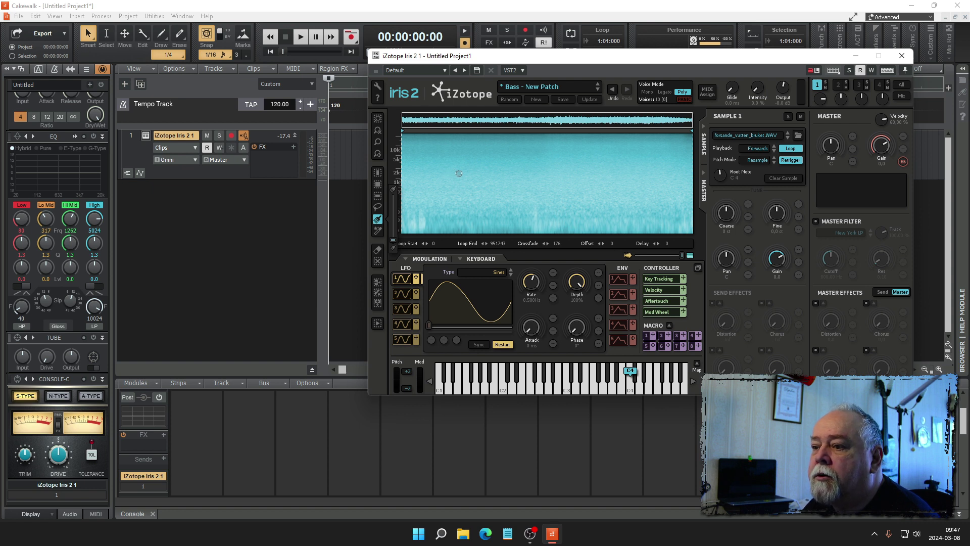
pyautogui.click(459, 174)
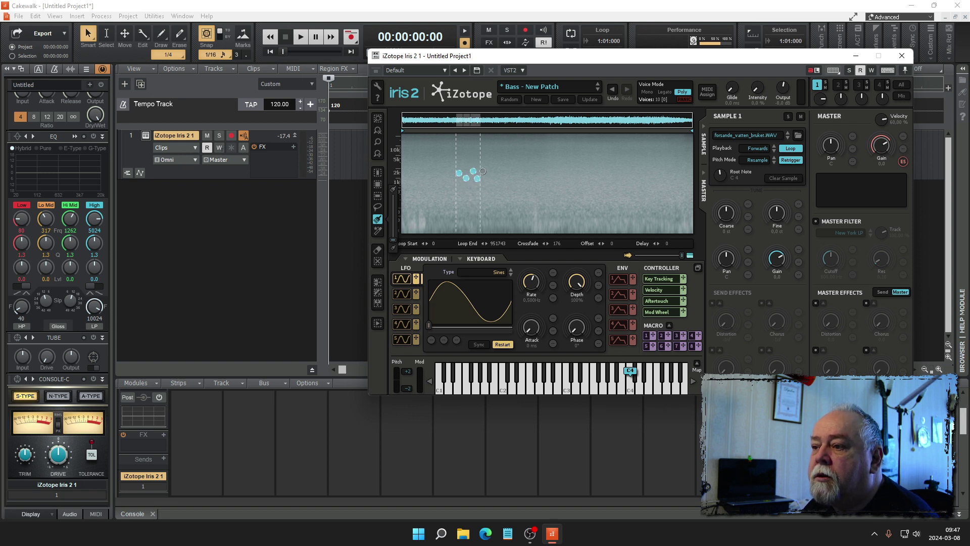
pyautogui.moveTo(483, 171); pyautogui.dragTo(492, 178)
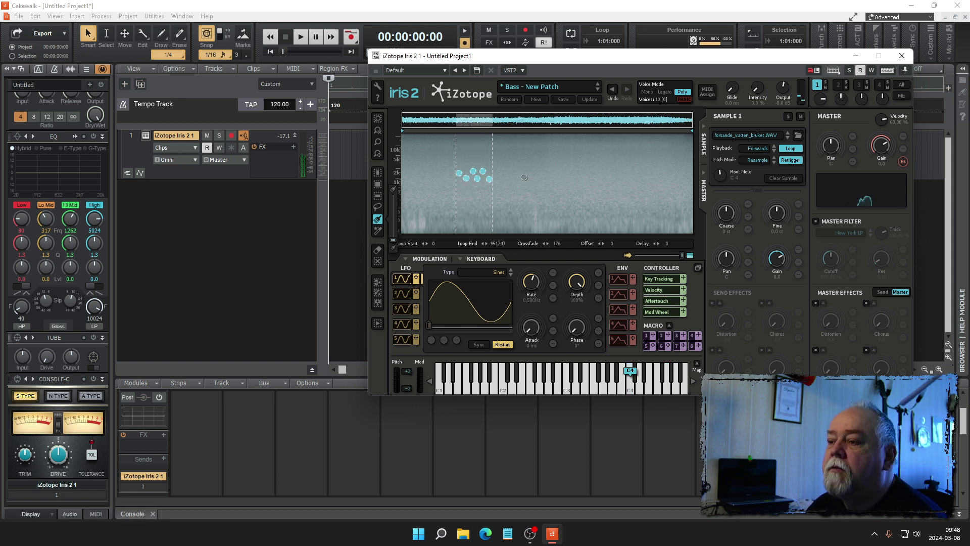
pyautogui.click(755, 161)
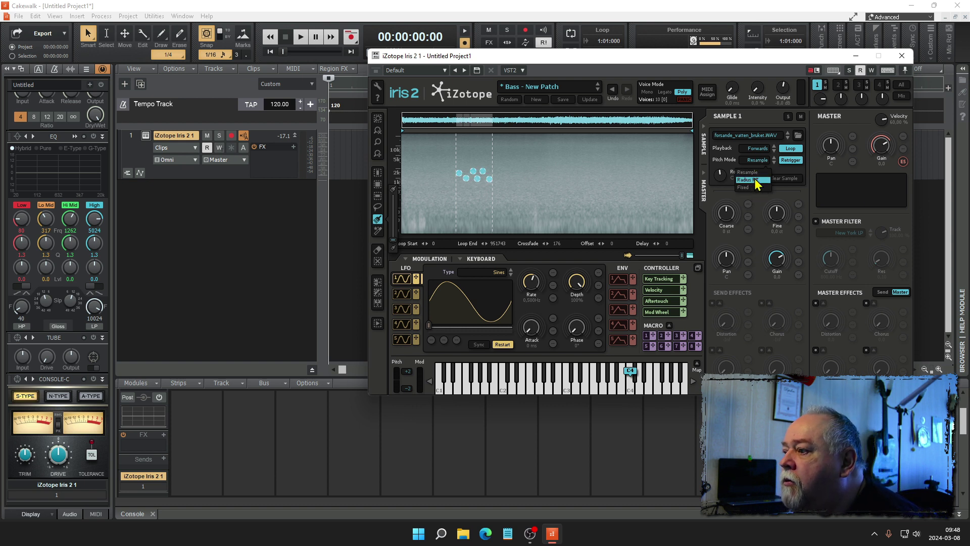
pyautogui.click(756, 182)
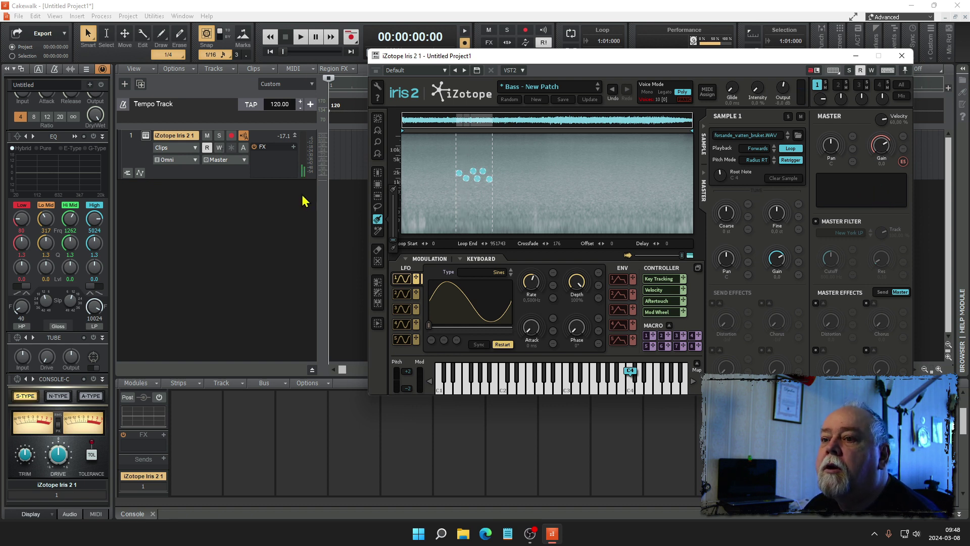
# Insert the Raum reverb in the Iris 2 track's effects rack, leave its INIT preset, and close its window.
pyautogui.click(295, 151)
pyautogui.rightClick(296, 151)
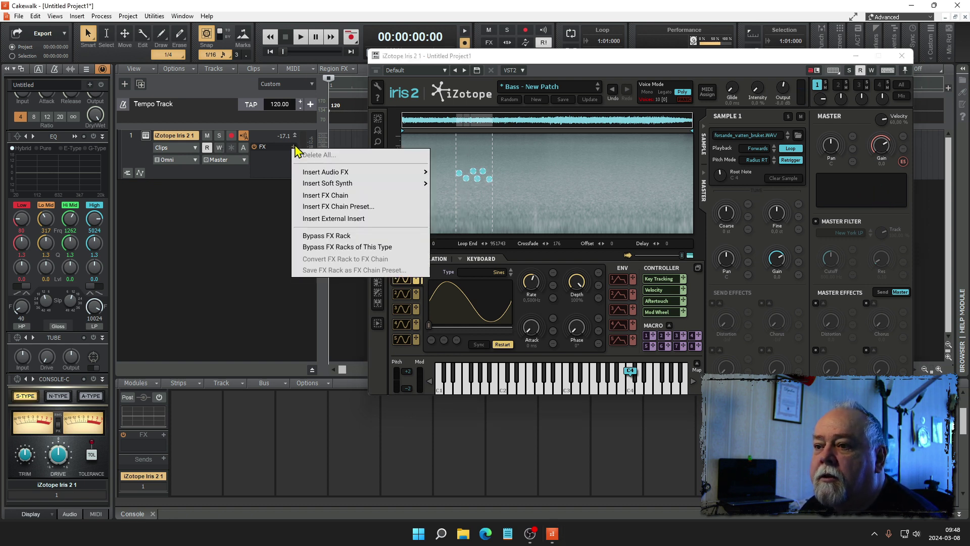
pyautogui.moveTo(404, 175)
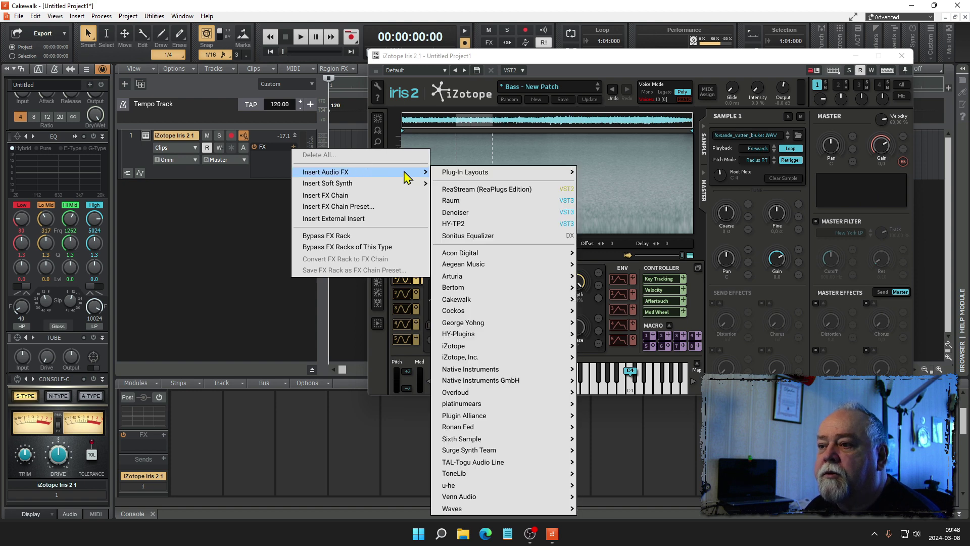
pyautogui.click(485, 204)
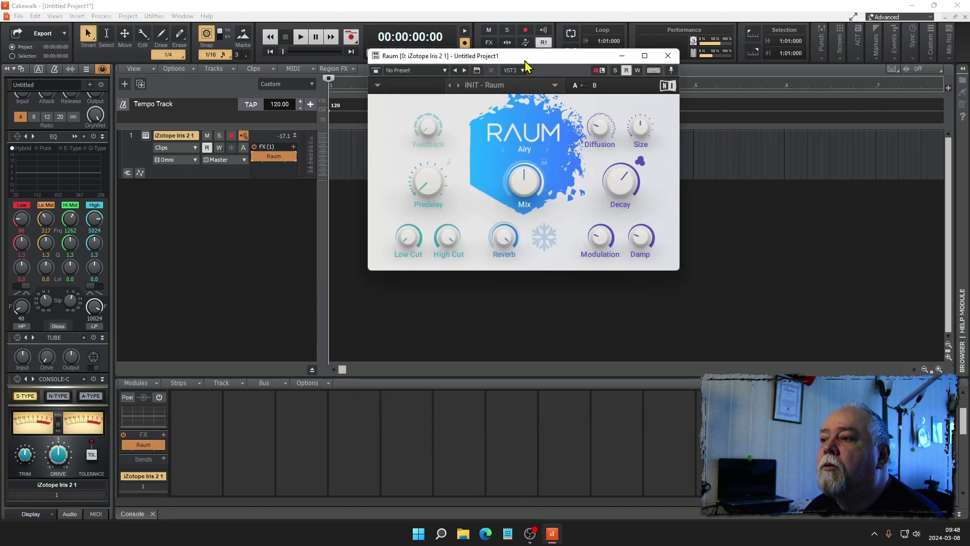
pyautogui.moveTo(525, 55); pyautogui.dragTo(394, 182)
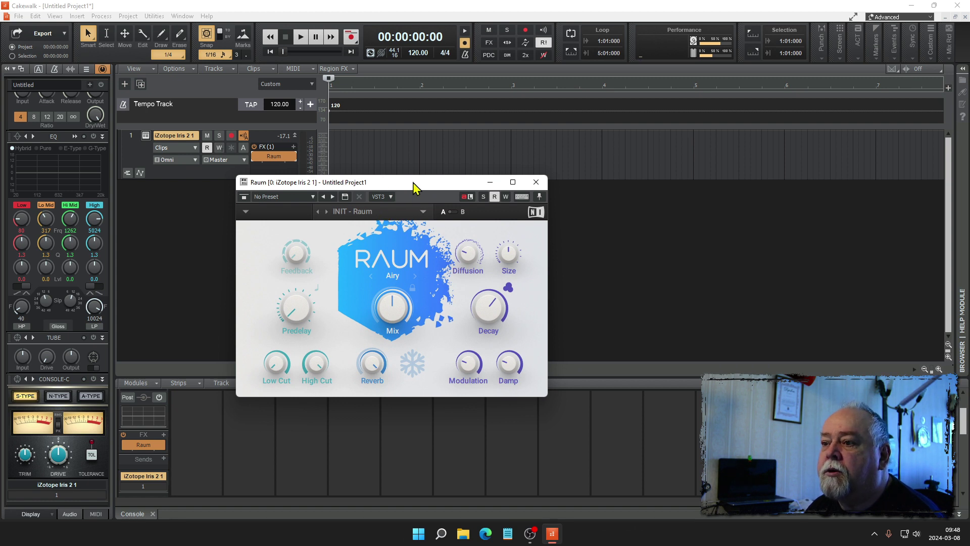
pyautogui.moveTo(409, 187); pyautogui.dragTo(397, 200)
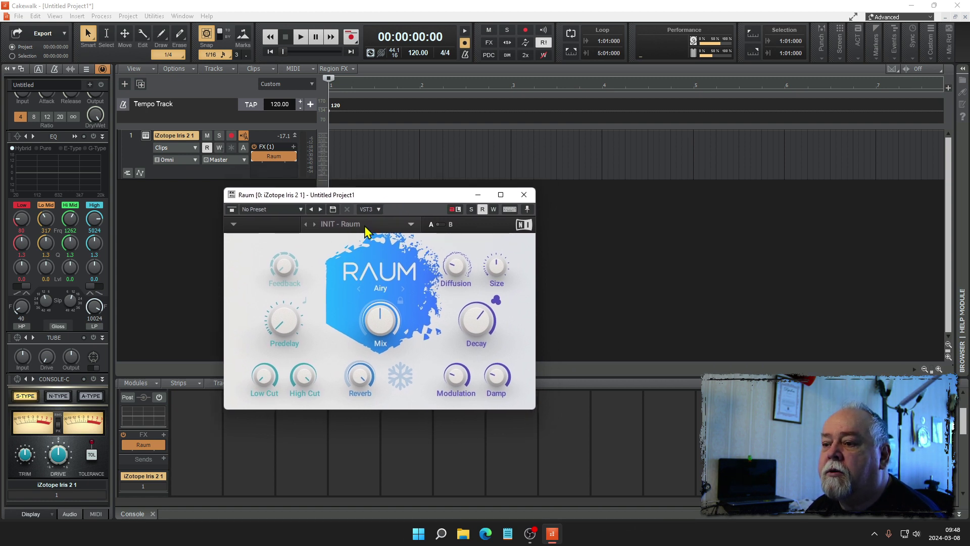
pyautogui.click(523, 195)
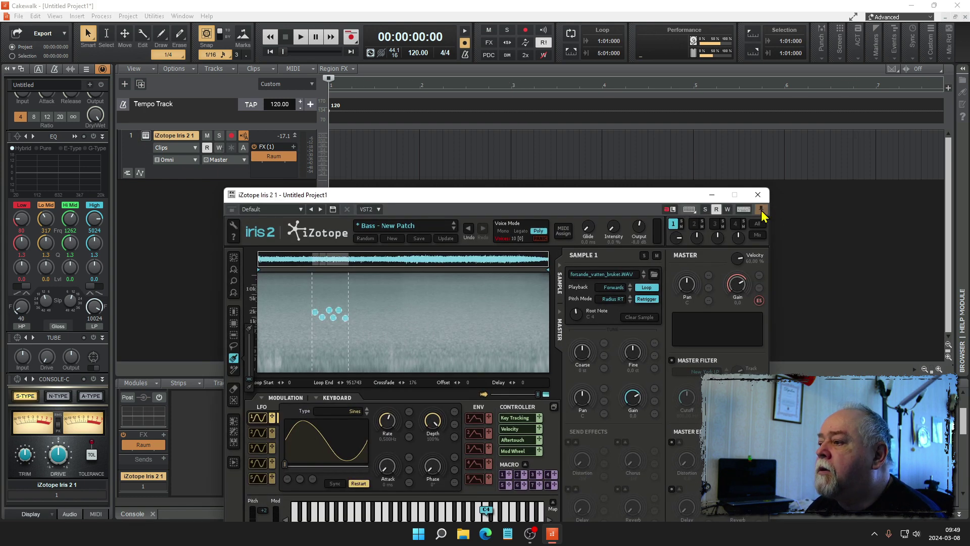
# Reposition the Iris 2 window above the console and deselect the brushed spots in the spectrogram.
pyautogui.moveTo(545, 198); pyautogui.dragTo(675, 87)
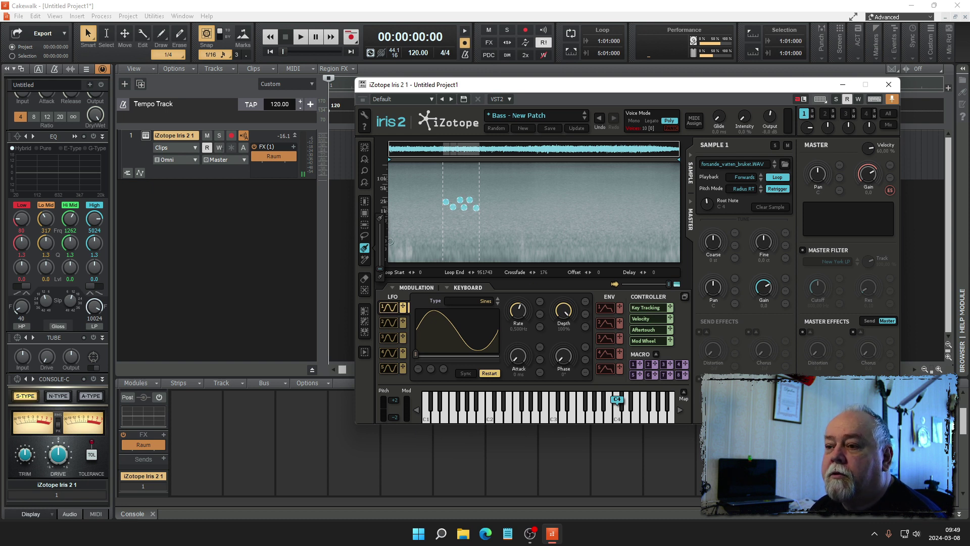
pyautogui.click(485, 232)
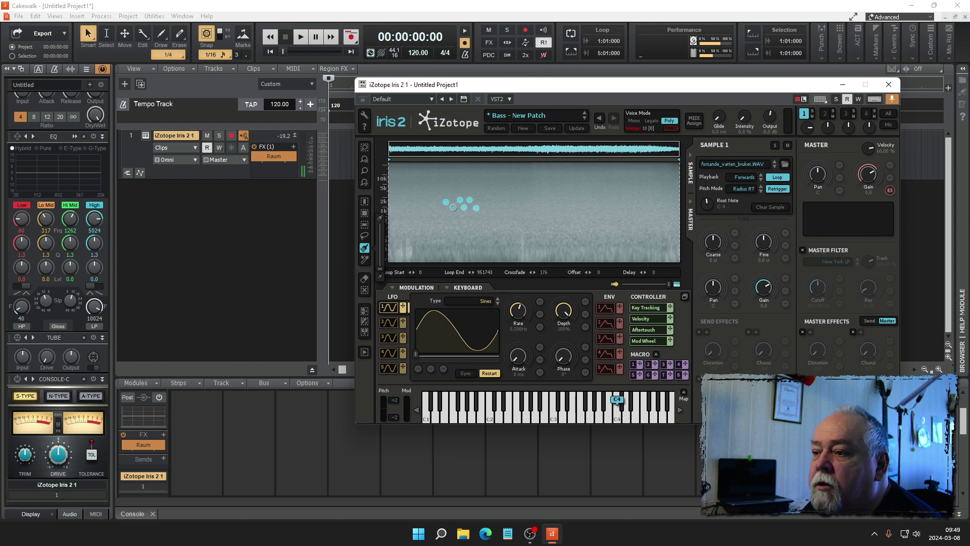
# Shift the Iris 2 window aside, brush one wavy stroke between about 500 Hz and 2 kHz in the spectrogram, and clear that selection.
pyautogui.moveTo(614, 90); pyautogui.dragTo(579, 92)
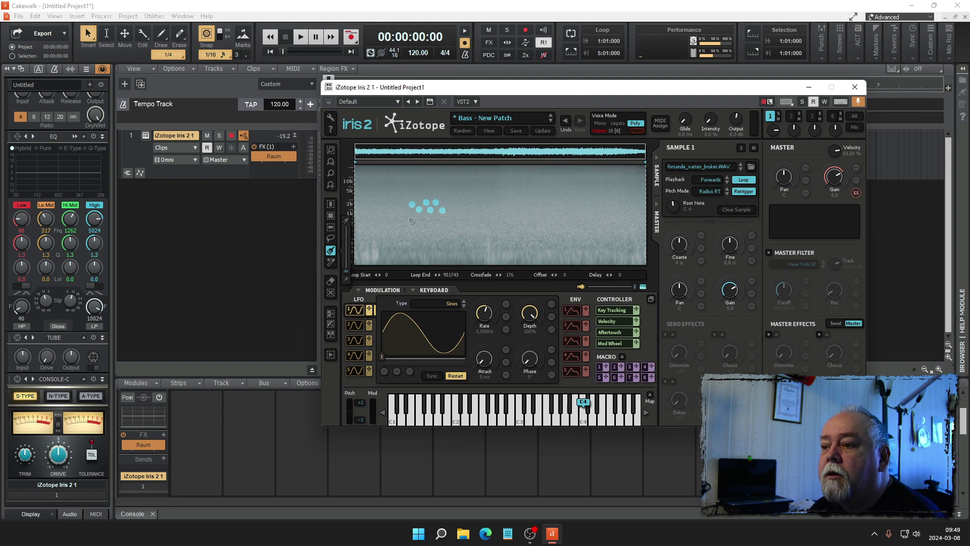
pyautogui.moveTo(410, 220); pyautogui.dragTo(460, 207)
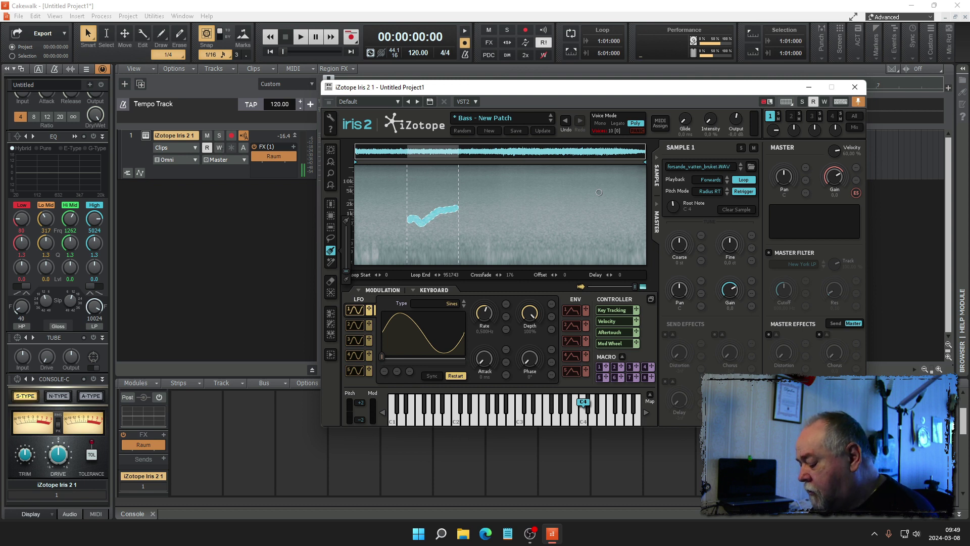
pyautogui.click(331, 293)
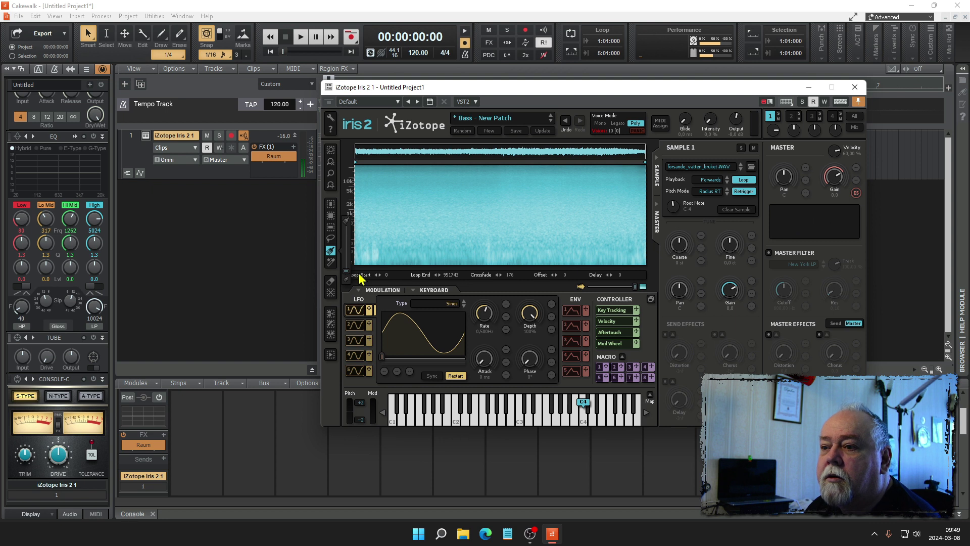
# Select a narrow full-frequency time slice near the start of the sample with the time selection tool, and clear it.
pyautogui.click(331, 204)
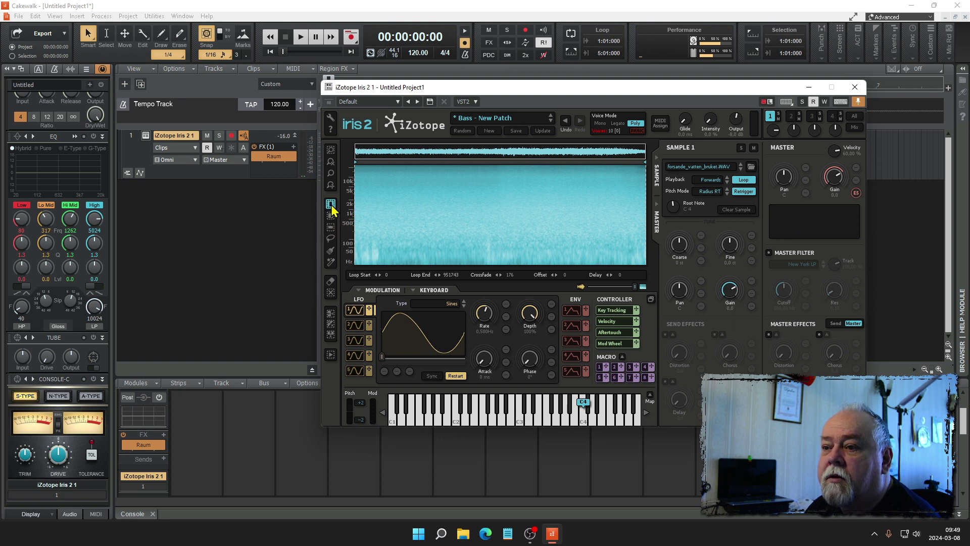
pyautogui.moveTo(385, 218); pyautogui.dragTo(399, 217)
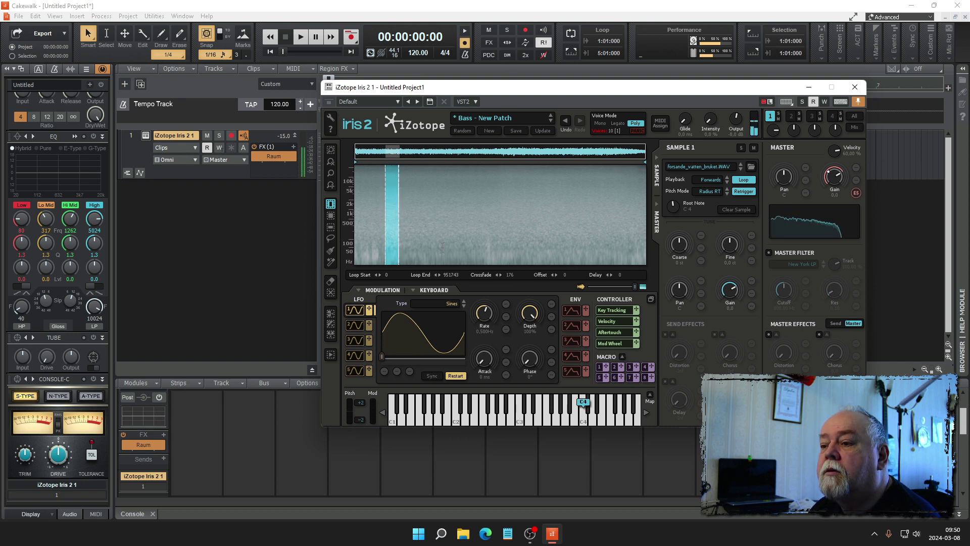
pyautogui.click(331, 294)
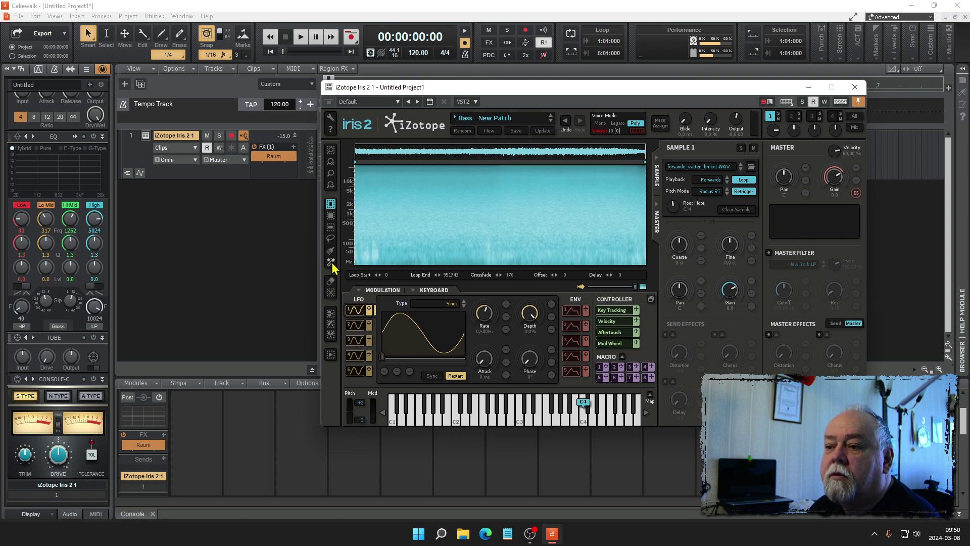
# Select about six small separate areas between about 400 Hz and 4 kHz in the spectrogram's early part with the Magic Wand.
pyautogui.click(331, 262)
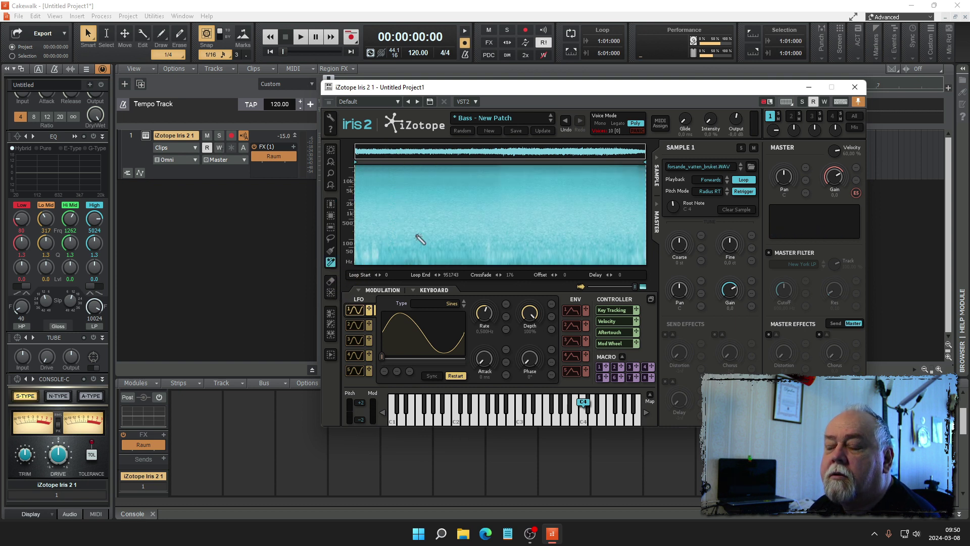
pyautogui.click(410, 200)
pyautogui.keyDown('shift'); pyautogui.click(418, 197); pyautogui.keyUp('shift')
pyautogui.keyDown('shift'); pyautogui.click(408, 227); pyautogui.keyUp('shift')
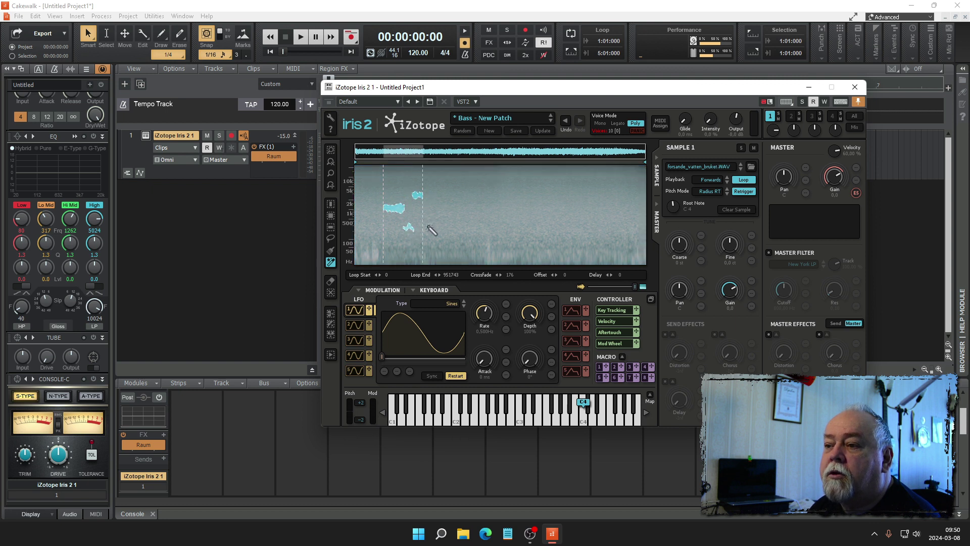
pyautogui.keyDown('shift'); pyautogui.click(431, 215); pyautogui.keyUp('shift')
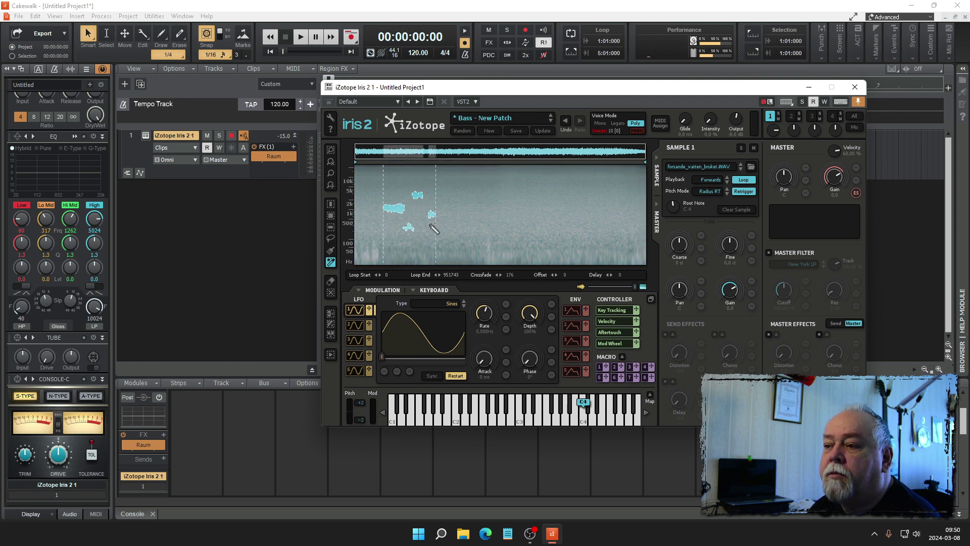
pyautogui.keyDown('shift'); pyautogui.click(431, 198); pyautogui.keyUp('shift')
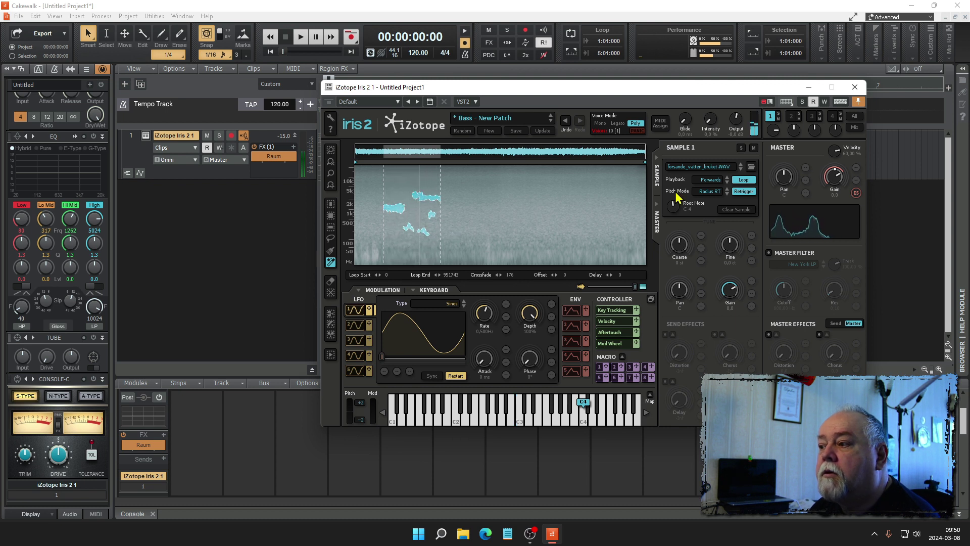
# Set the sample's Playback to Fwds/Bkwds and clear the wand selections from the spectrogram.
pyautogui.click(718, 179)
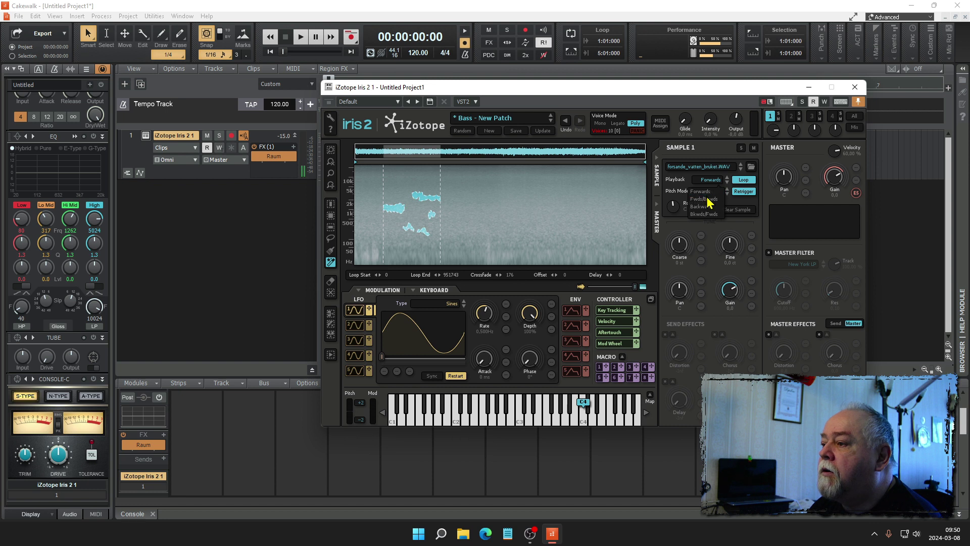
pyautogui.click(708, 199)
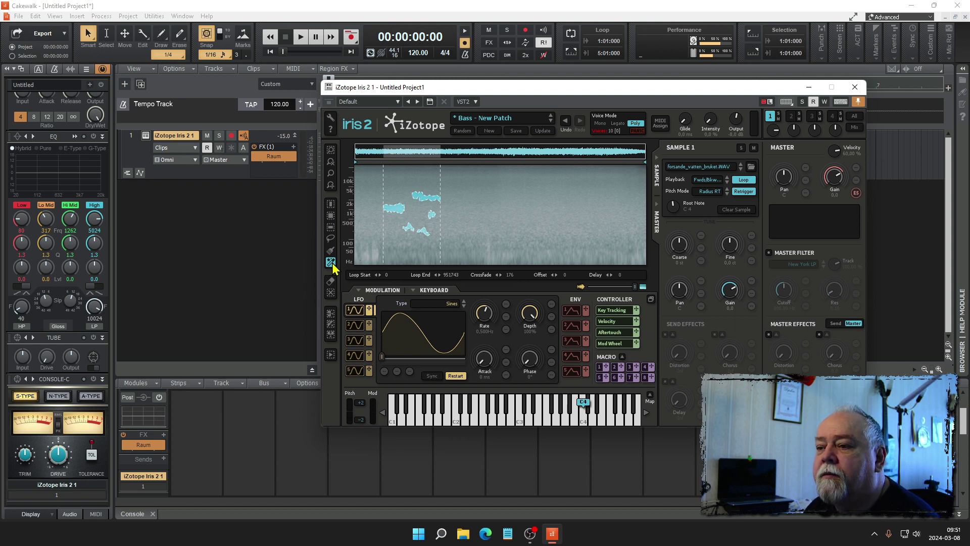
pyautogui.click(331, 295)
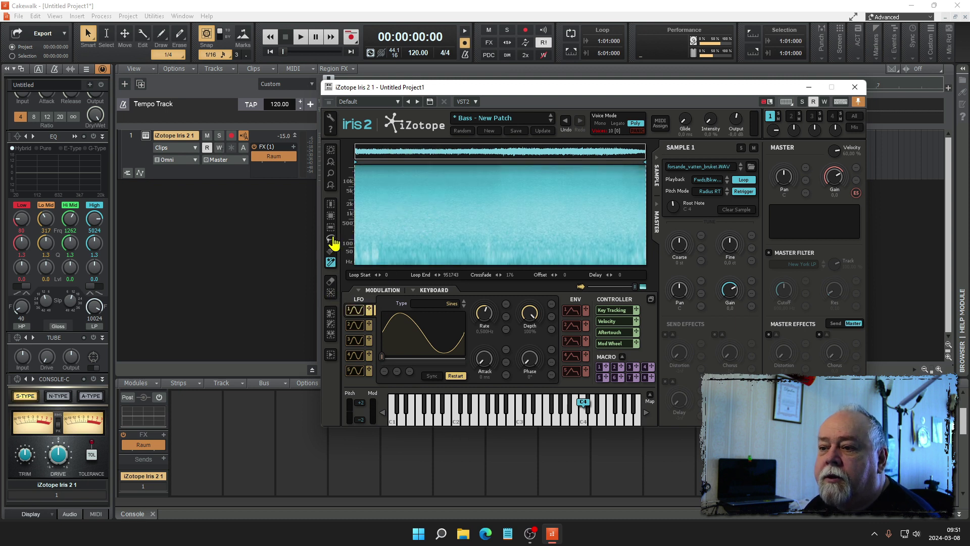
# Lasso a large leaf-shaped area, a slanted strip below it and a small wedge beside it in the spectrogram's early part.
pyautogui.click(332, 239)
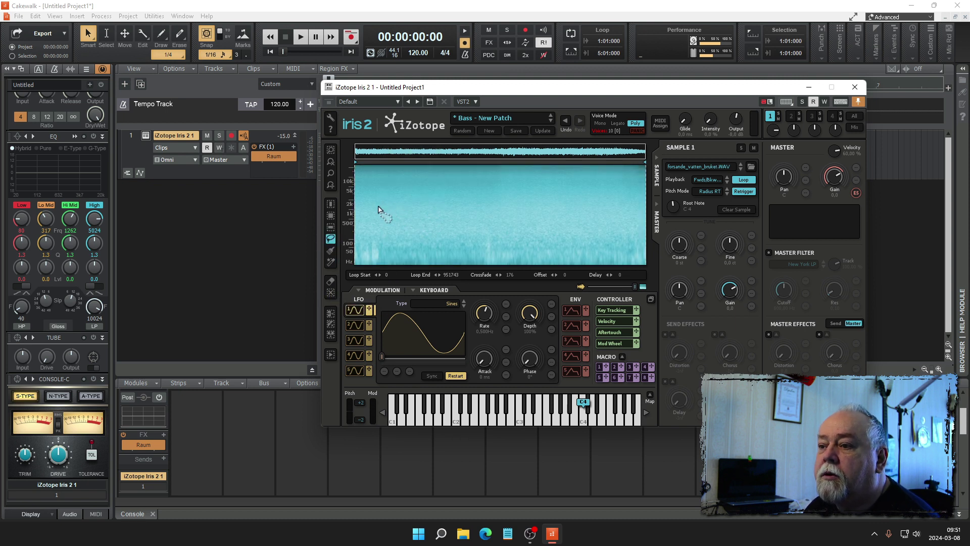
pyautogui.moveTo(412, 212)
pyautogui.mouseDown()
pyautogui.moveTo(384, 238)
pyautogui.moveTo(374, 230)
pyautogui.moveTo(378, 208)
pyautogui.mouseUp()
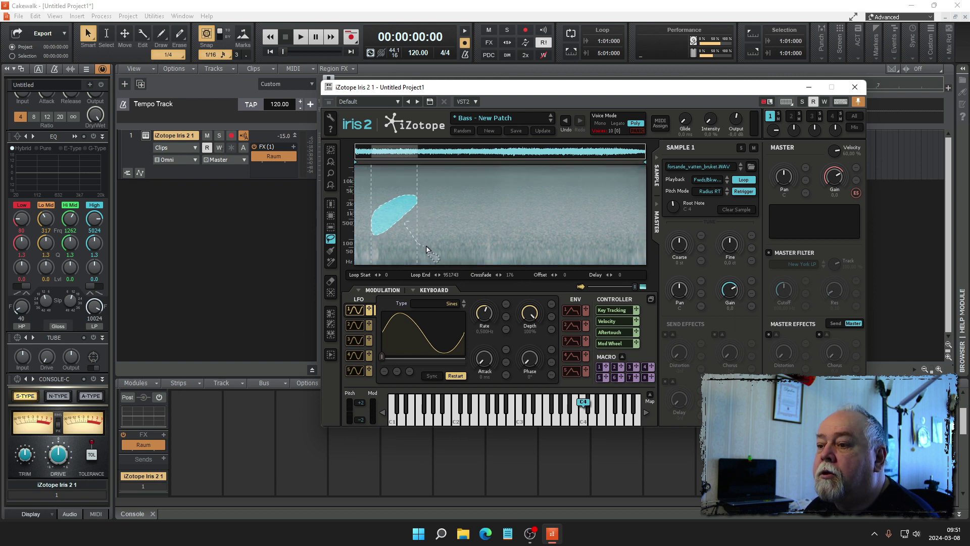
pyautogui.moveTo(413, 228); pyautogui.dragTo(435, 200)
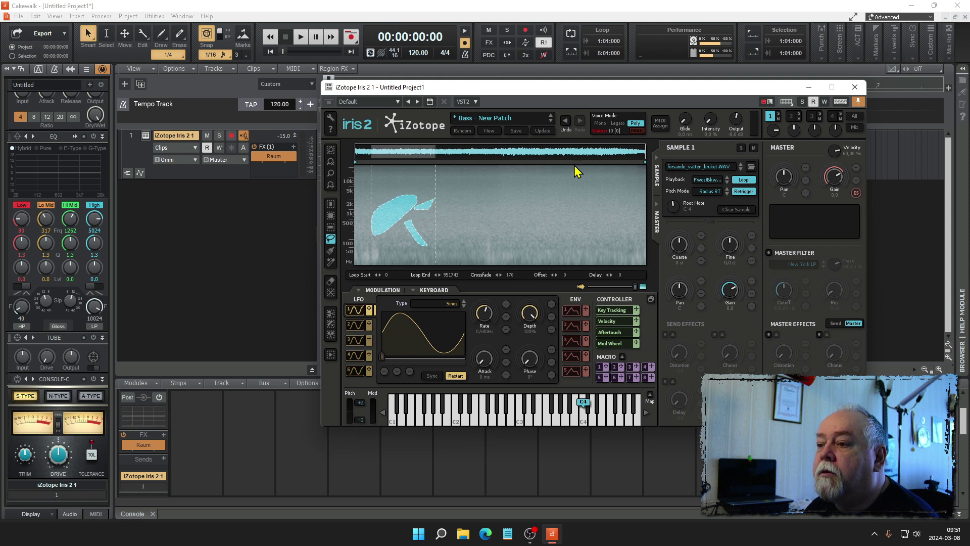